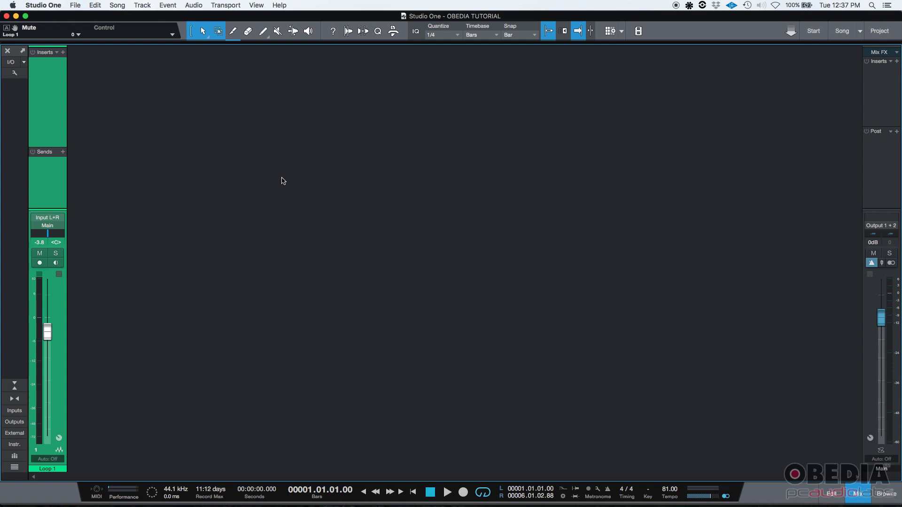
# - Add a PreSonus Compressor to the main bus inserts
pyautogui.doubleClick(852, 495)
pyautogui.click(897, 62)
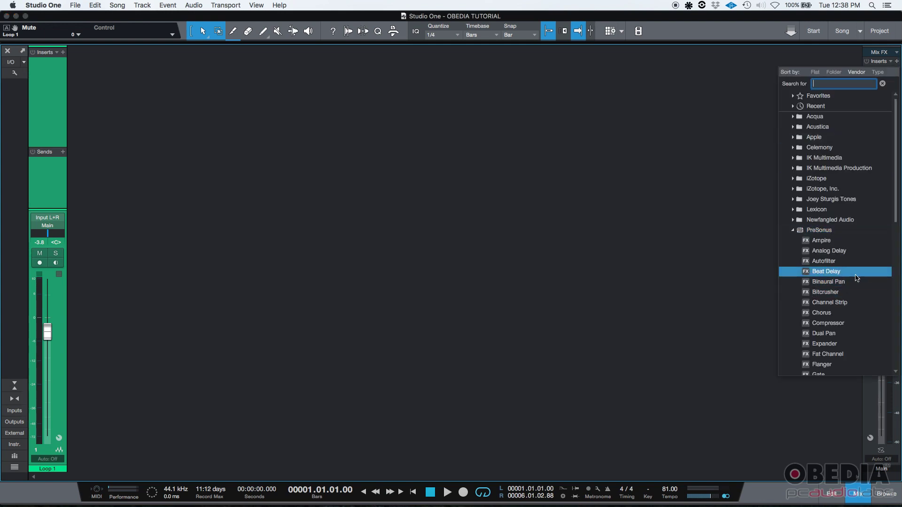
pyautogui.click(831, 324)
# - Set the Compressor's ratio to 20:1 and its threshold to -26.04 dB
pyautogui.moveTo(410, 110); pyautogui.dragTo(431, 113)
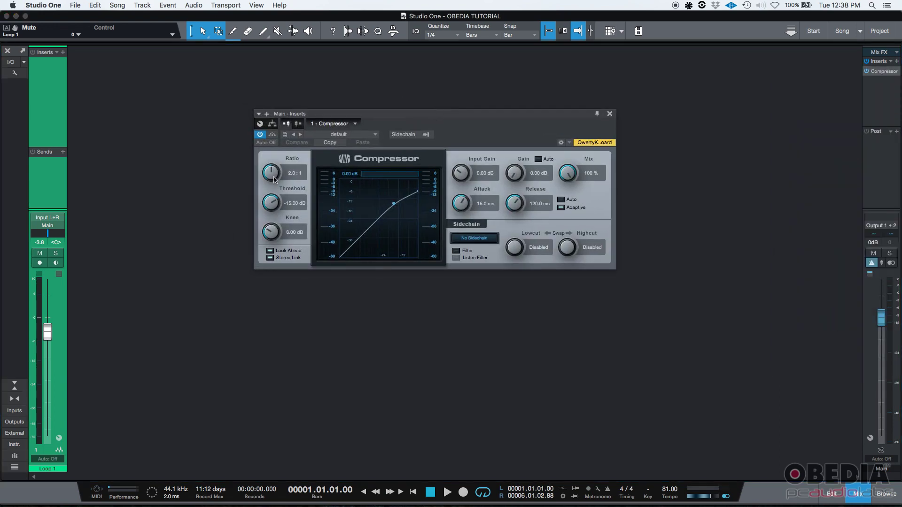
pyautogui.moveTo(271, 173); pyautogui.dragTo(276, 152)
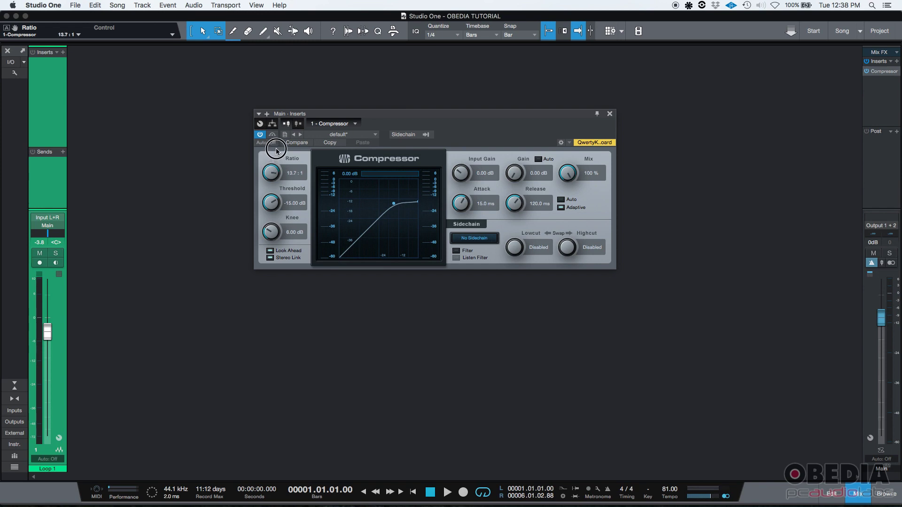
pyautogui.moveTo(275, 175); pyautogui.dragTo(277, 141)
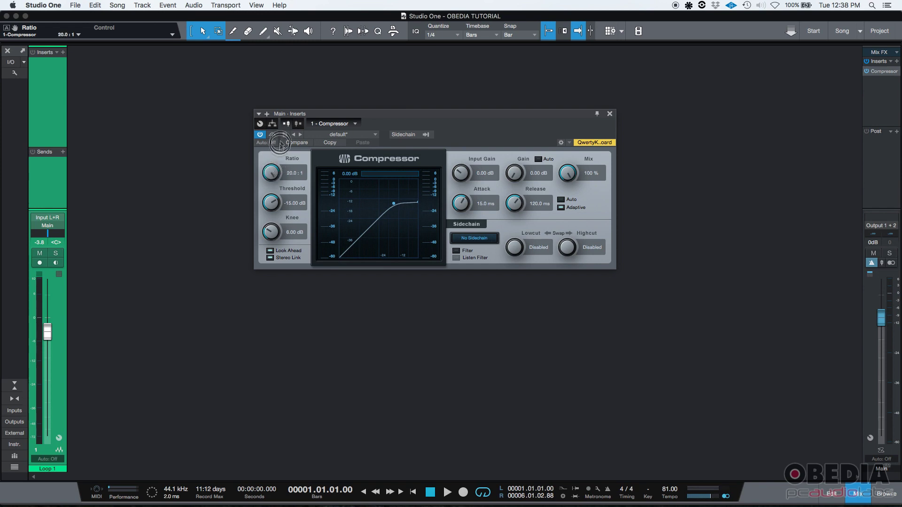
pyautogui.moveTo(273, 205); pyautogui.dragTo(274, 227)
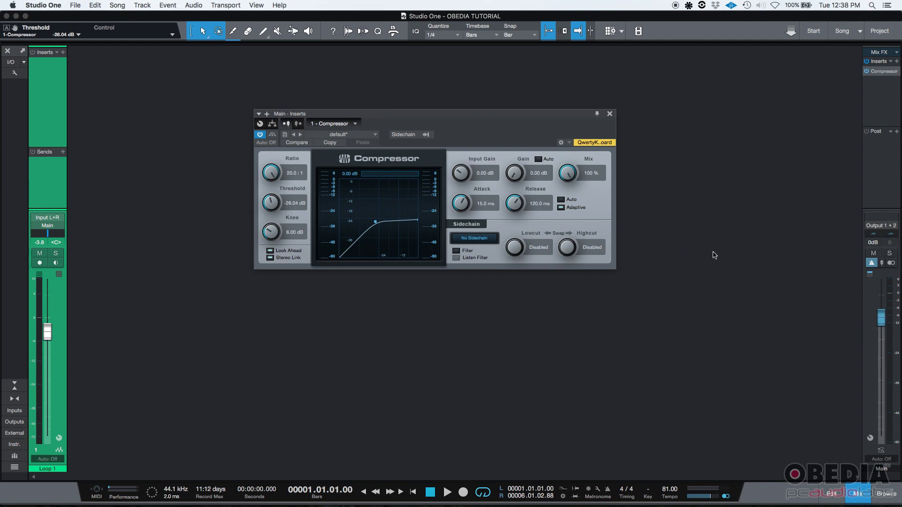
# - Play the song while riding the Main fader to +8.3 dB, then stop and return to start
pyautogui.press('space')
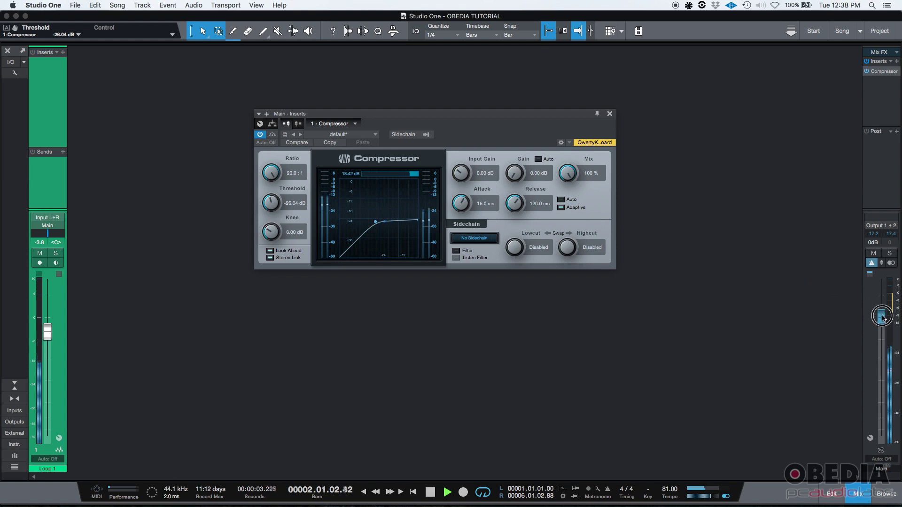
pyautogui.moveTo(881, 317)
pyautogui.mouseDown()
pyautogui.moveTo(886, 370)
pyautogui.moveTo(883, 286)
pyautogui.mouseUp()
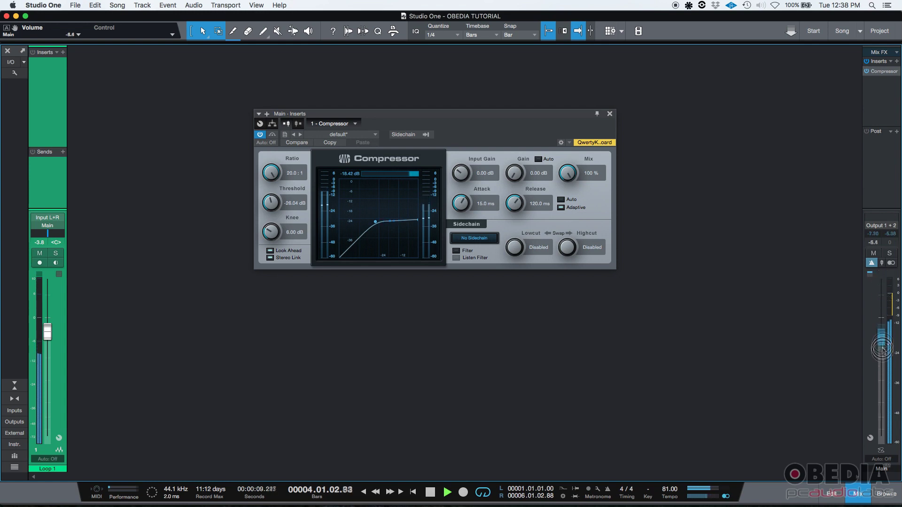
pyautogui.moveTo(884, 286); pyautogui.dragTo(884, 408)
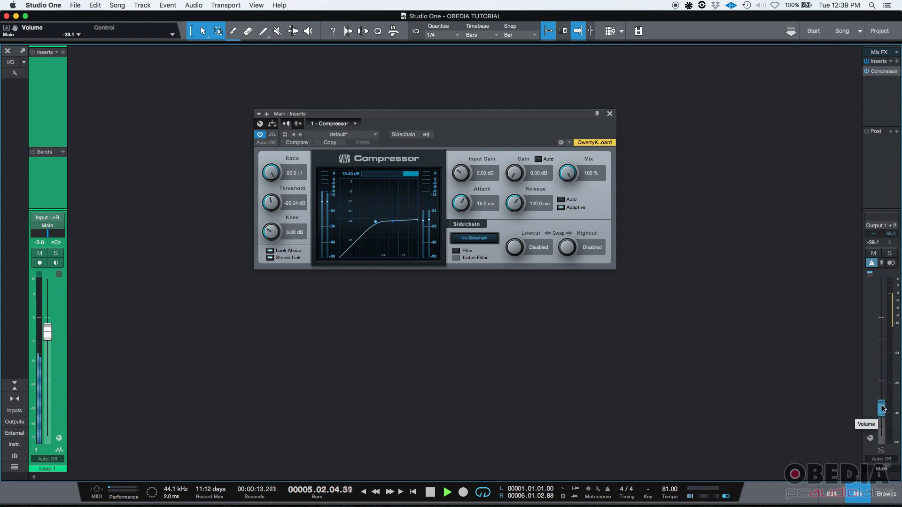
pyautogui.moveTo(883, 408); pyautogui.dragTo(883, 407)
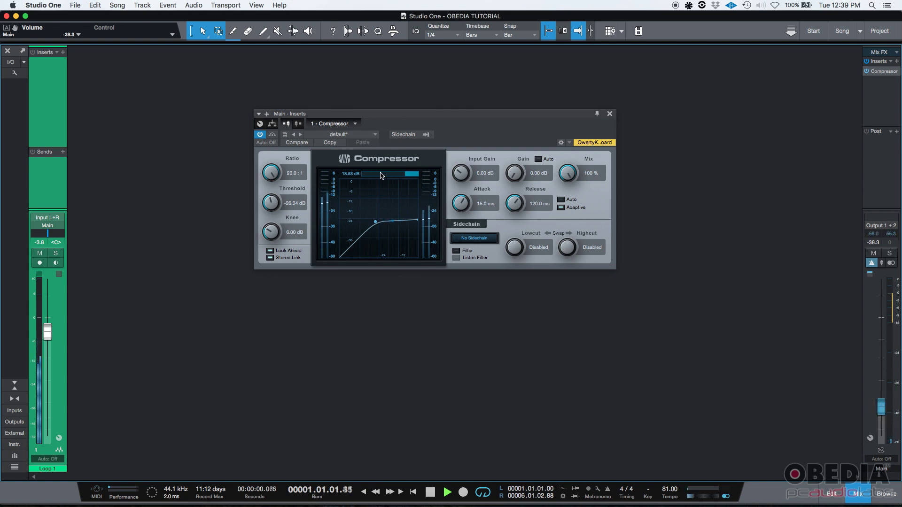
pyautogui.click(881, 407)
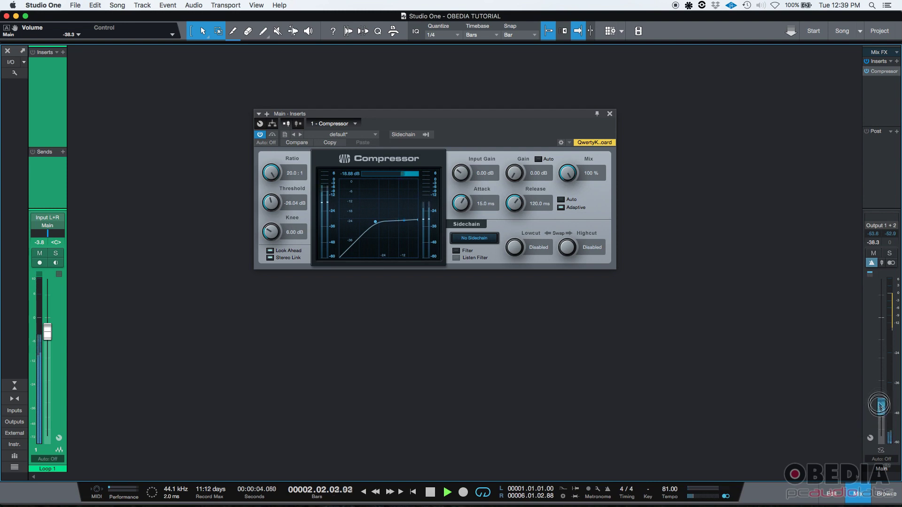
pyautogui.moveTo(881, 407); pyautogui.dragTo(882, 291)
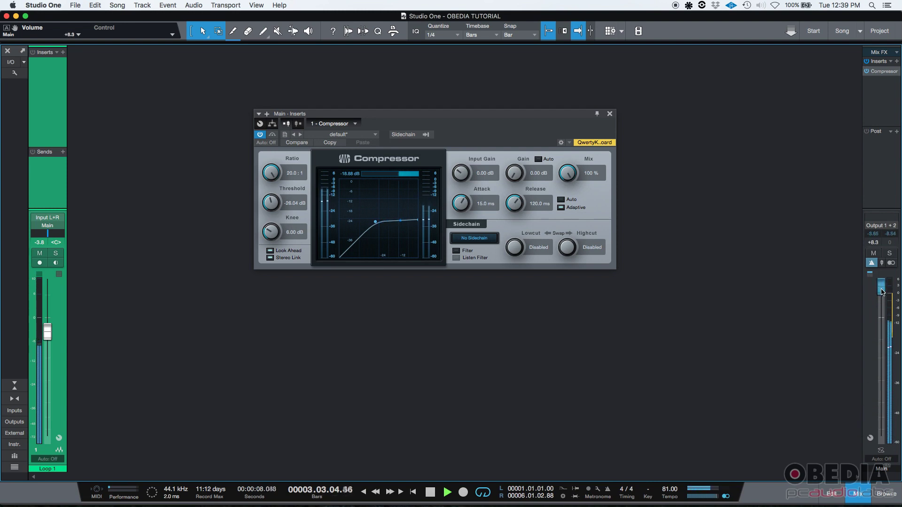
pyautogui.press('space')
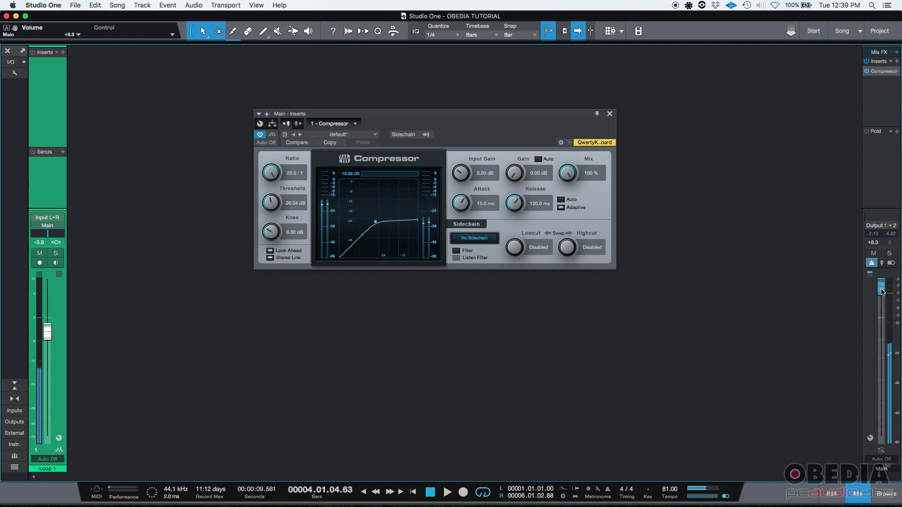
pyautogui.click(430, 492)
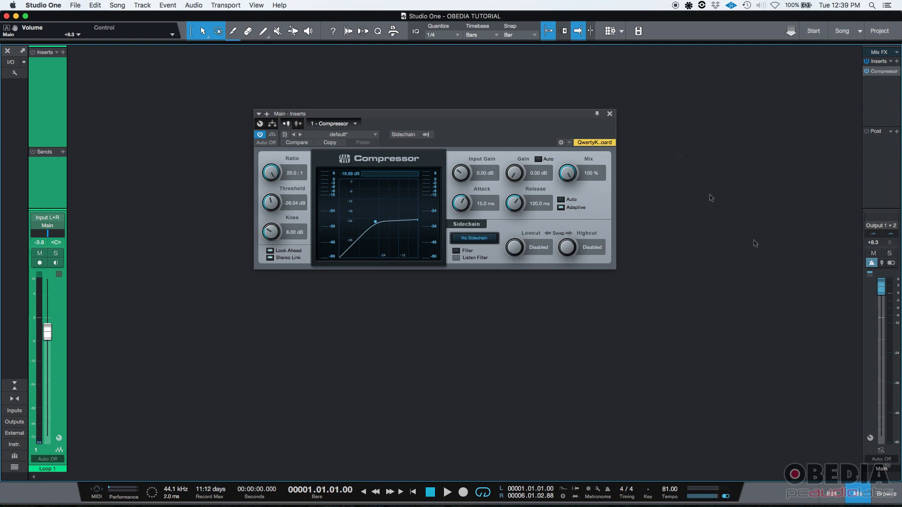
# - Reset the Main fader to 0 dB and remove the Compressor from the main bus inserts
pyautogui.moveTo(887, 288); pyautogui.dragTo(883, 322)
pyautogui.keyDown('alt'); pyautogui.click(883, 321); pyautogui.keyUp('alt')
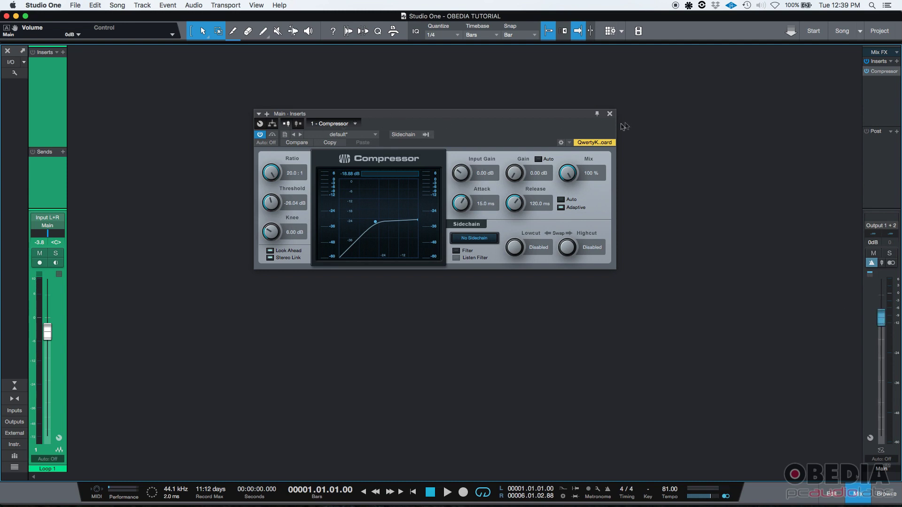
pyautogui.click(610, 114)
pyautogui.rightClick(884, 77)
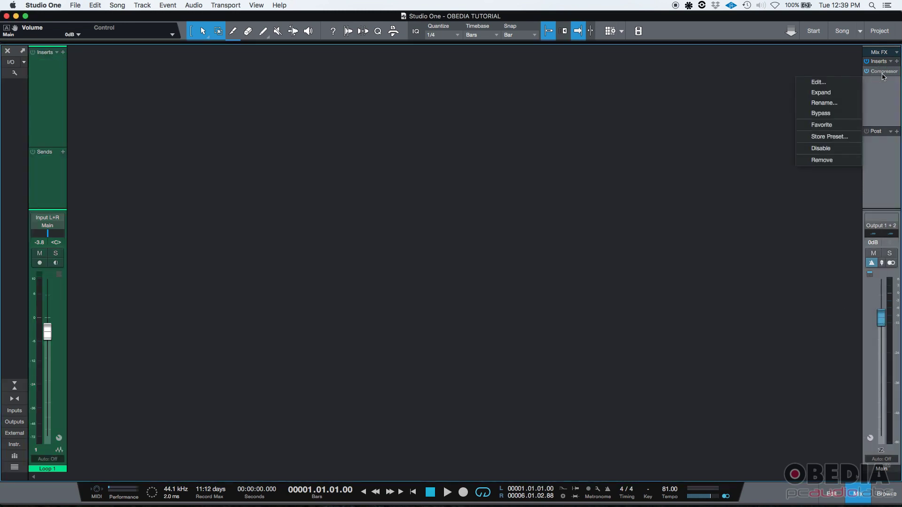
pyautogui.click(837, 161)
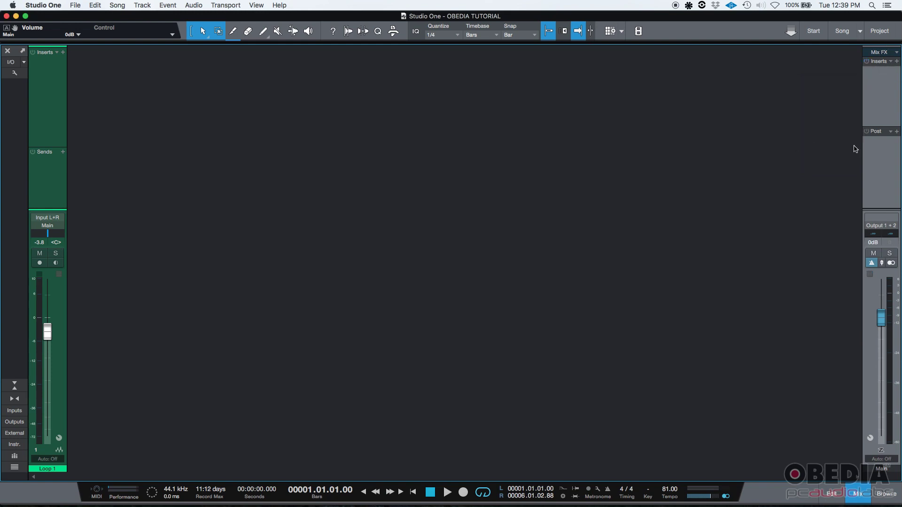
# - Bring up the effects list for the Main channel's post-fader inserts
pyautogui.click(897, 132)
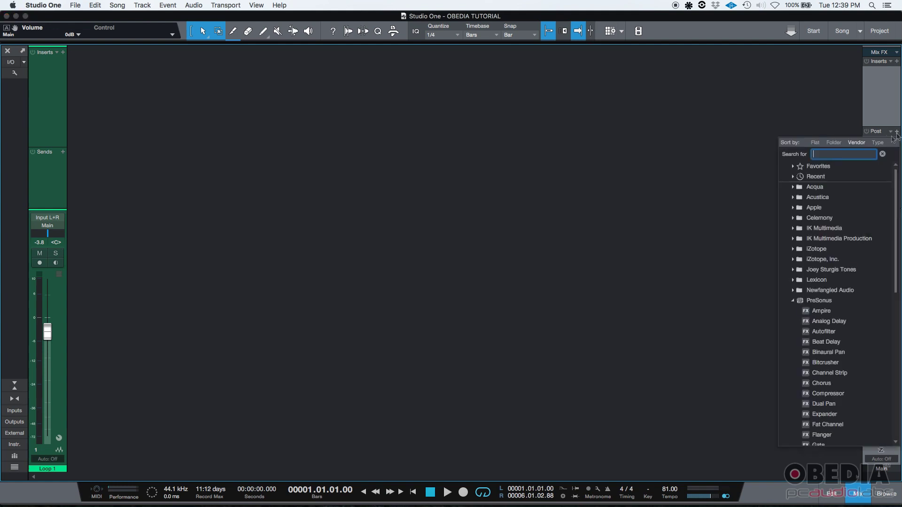
pyautogui.click(896, 134)
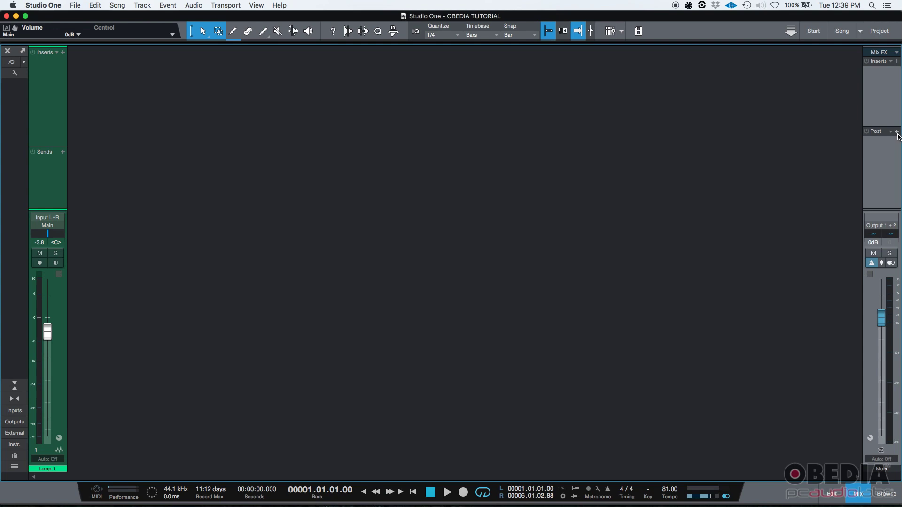
pyautogui.click(897, 132)
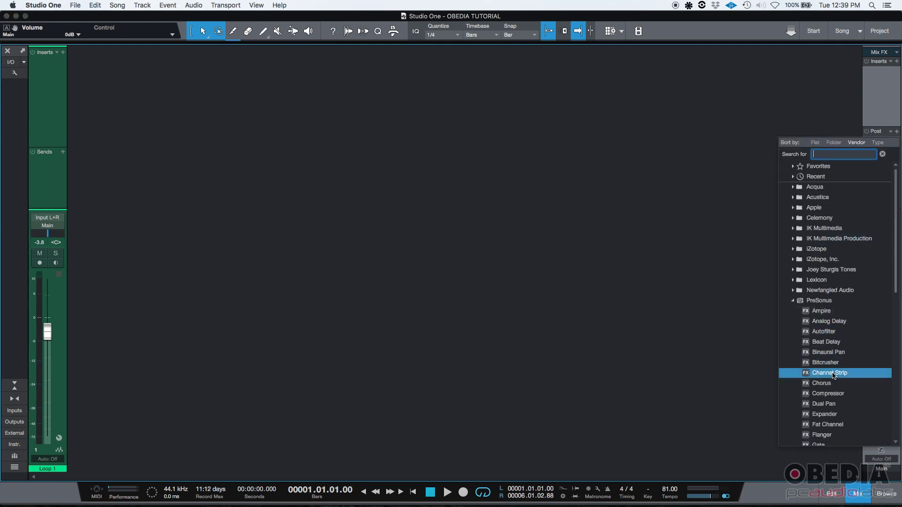
# - Insert the Compressor post-fader on Main with 20:1 ratio and threshold -22.92 dB
pyautogui.doubleClick(834, 393)
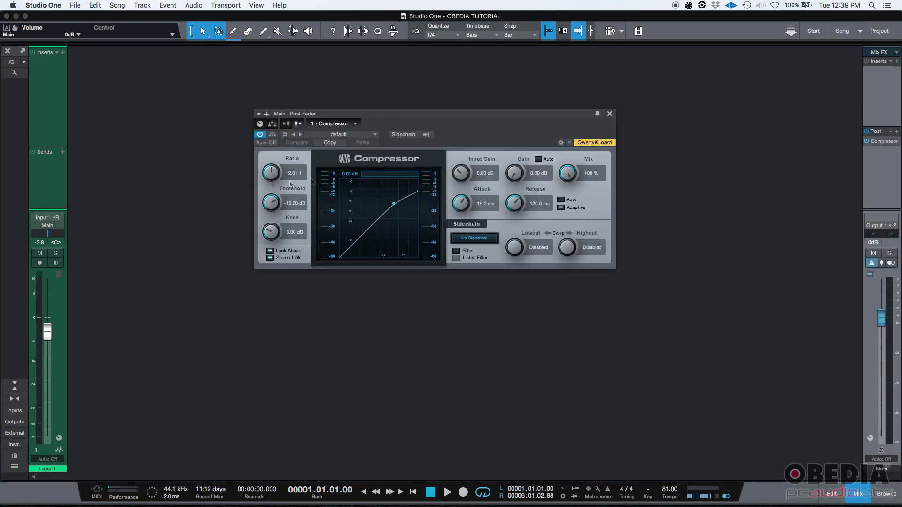
pyautogui.moveTo(271, 177); pyautogui.dragTo(274, 120)
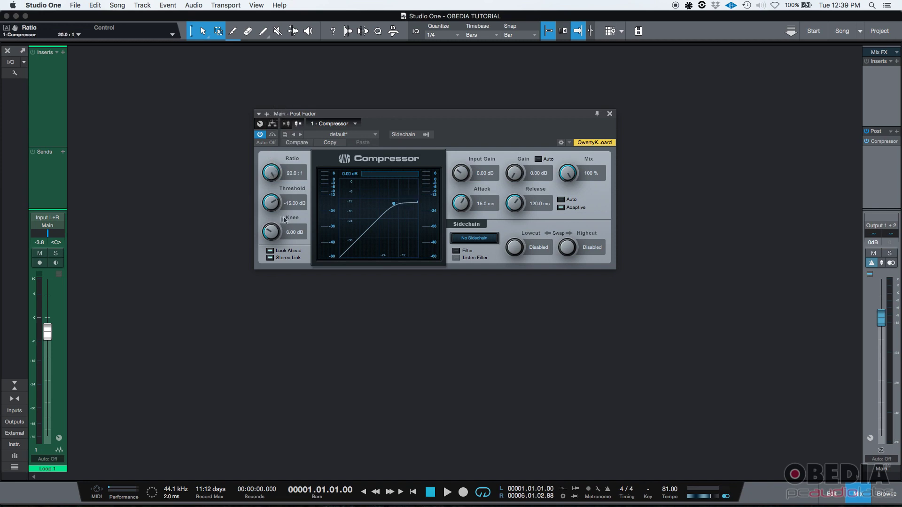
pyautogui.moveTo(272, 203); pyautogui.dragTo(277, 226)
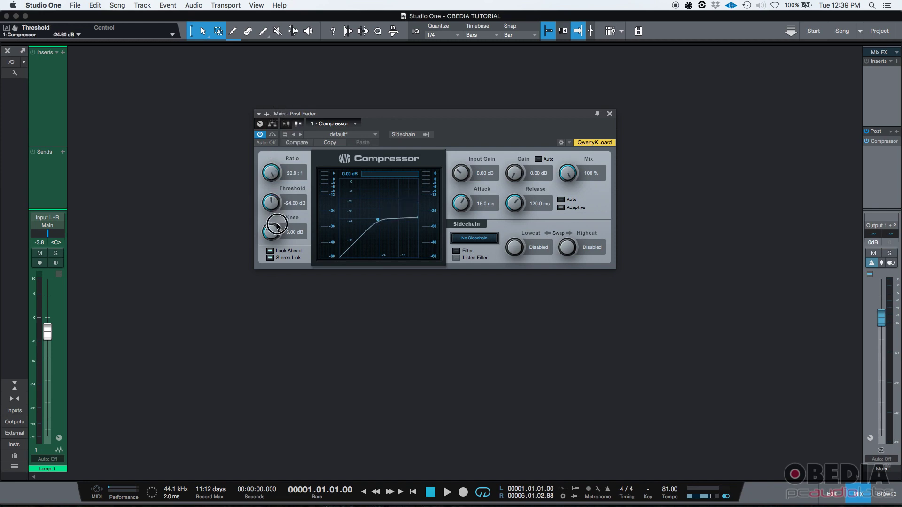
pyautogui.moveTo(278, 226); pyautogui.dragTo(277, 229)
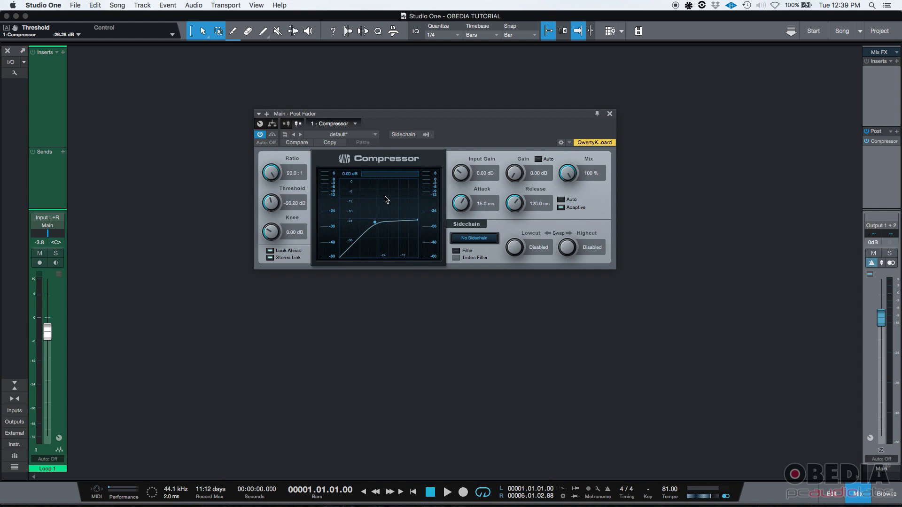
pyautogui.moveTo(881, 323); pyautogui.dragTo(882, 322)
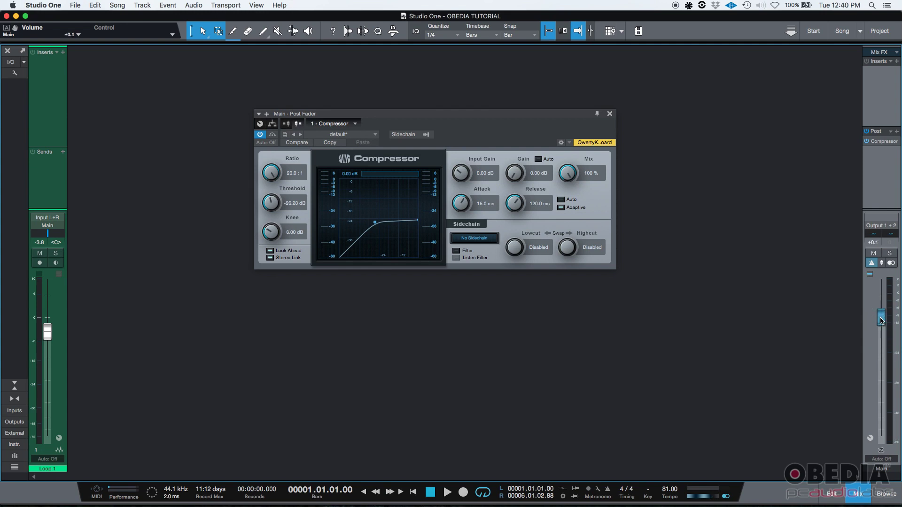
pyautogui.moveTo(268, 198); pyautogui.dragTo(270, 192)
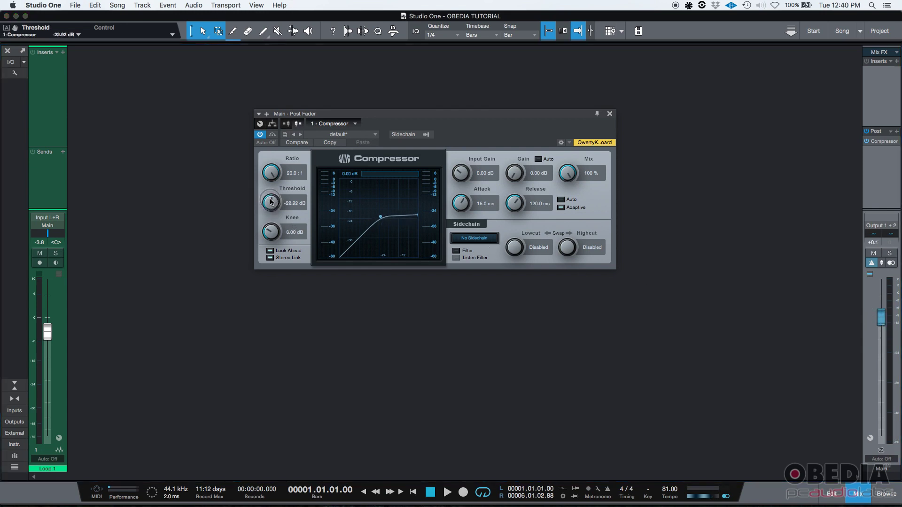
# - Play while sweeping the Main fader to end at +10 dB, stop, then switch to Firefox
pyautogui.press('space')
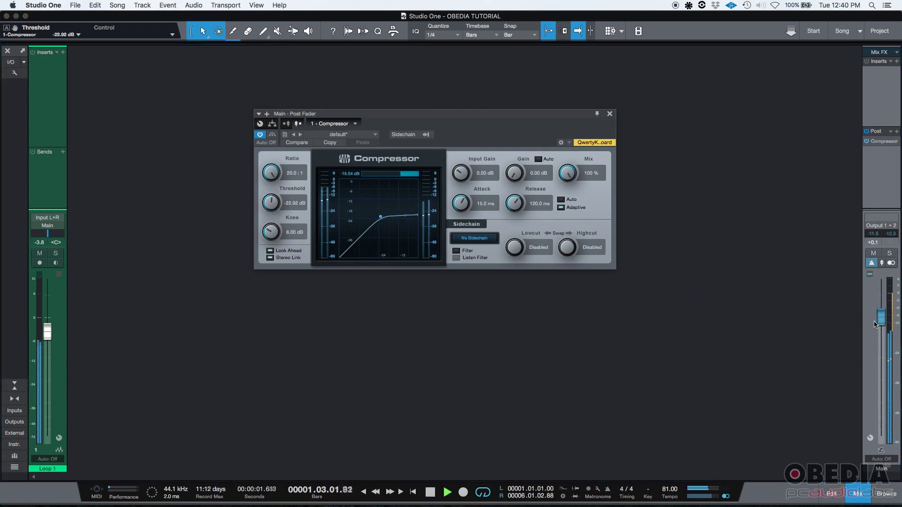
pyautogui.moveTo(881, 319)
pyautogui.mouseDown()
pyautogui.moveTo(880, 397)
pyautogui.moveTo(881, 387)
pyautogui.mouseUp()
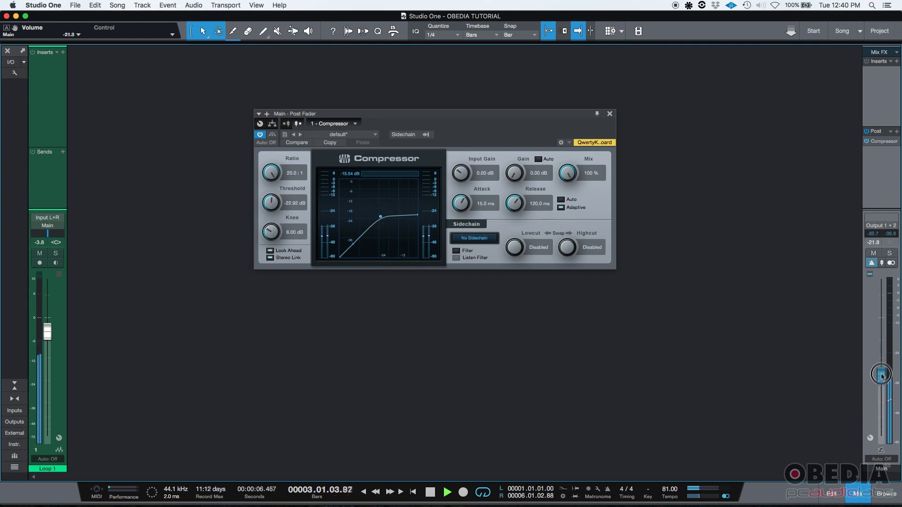
pyautogui.moveTo(877, 384); pyautogui.dragTo(877, 340)
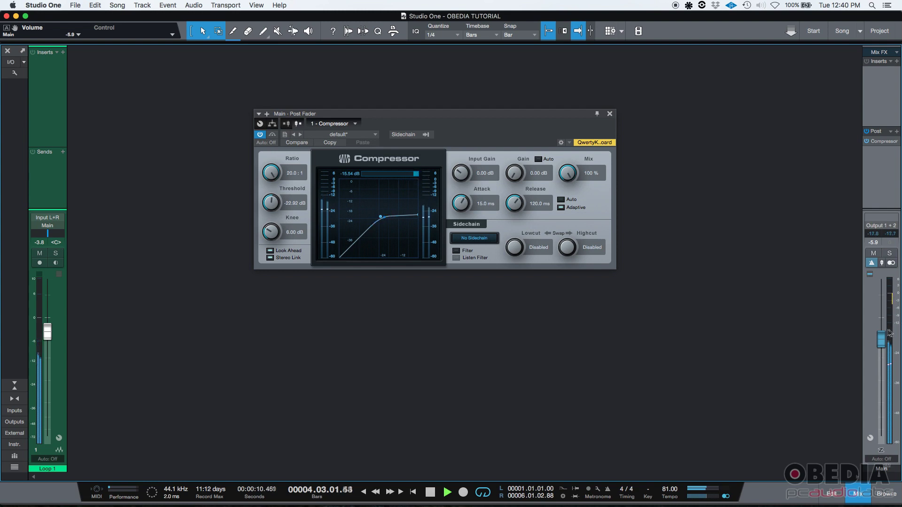
pyautogui.moveTo(883, 340); pyautogui.dragTo(883, 423)
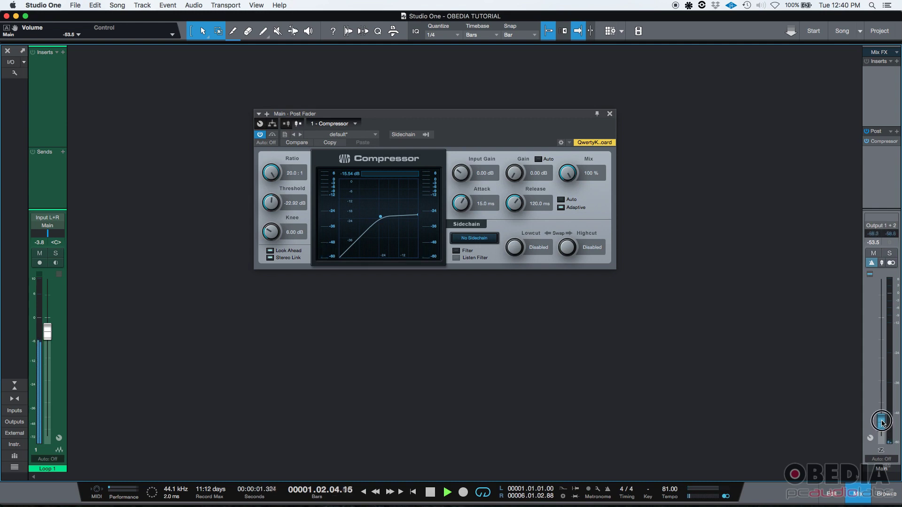
pyautogui.moveTo(883, 423); pyautogui.dragTo(882, 281)
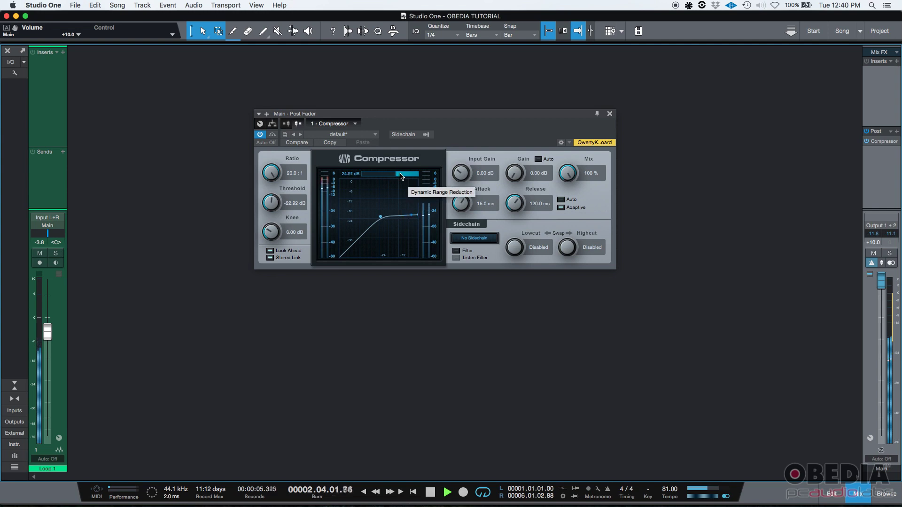
pyautogui.click(430, 492)
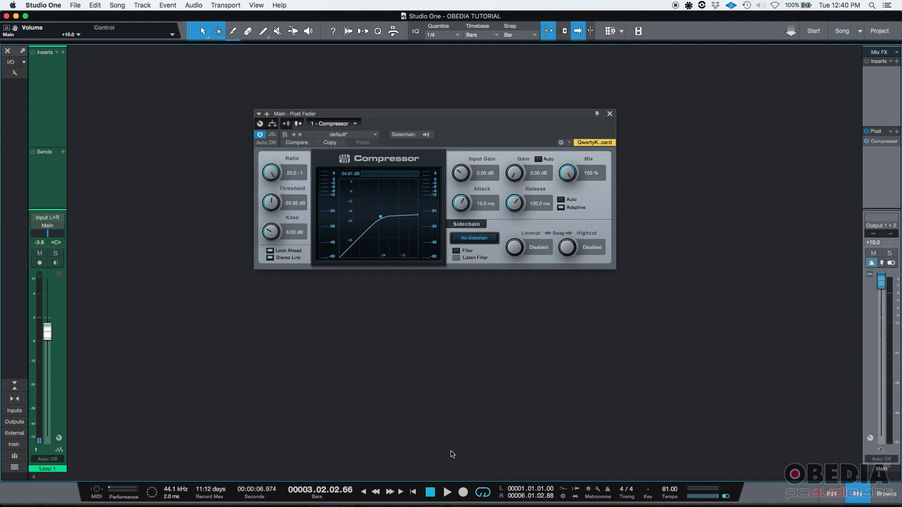
pyautogui.press('super+Tab')
pyautogui.press('super+Tab')
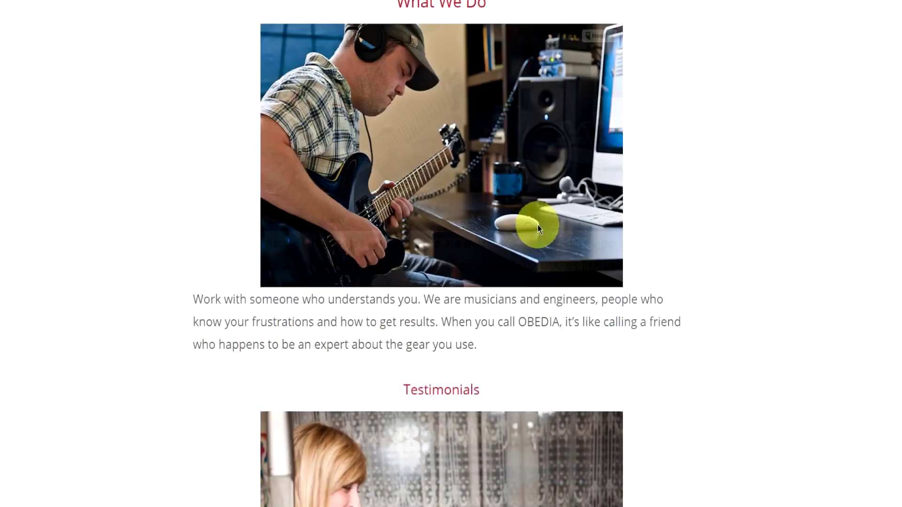
# - Scroll obedia.com past Testimonials to the session bundle and subscription pricing
pyautogui.scroll(-7, 537, 225)
pyautogui.scroll(-10, 527, 223)
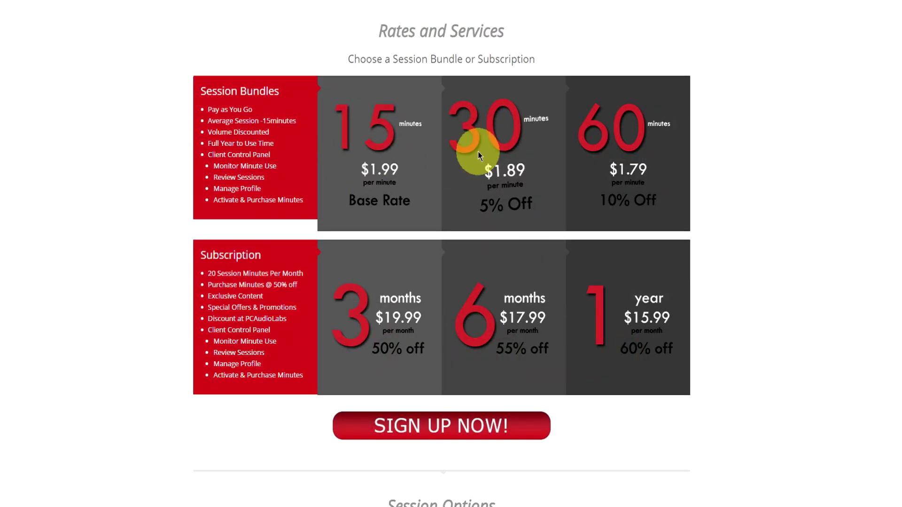